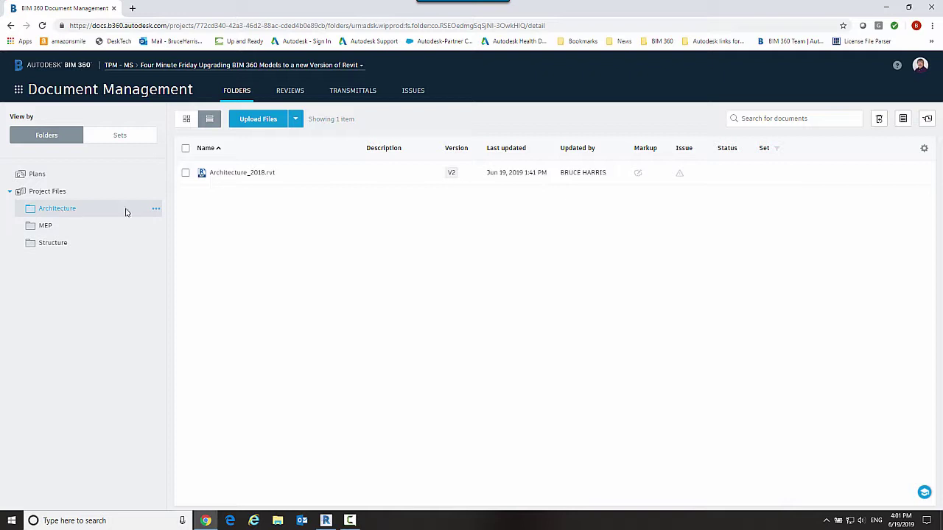
Step: View the MEP folder, then the Structure folder showing Structure_2018.rvt at V2
left_click(50, 227)
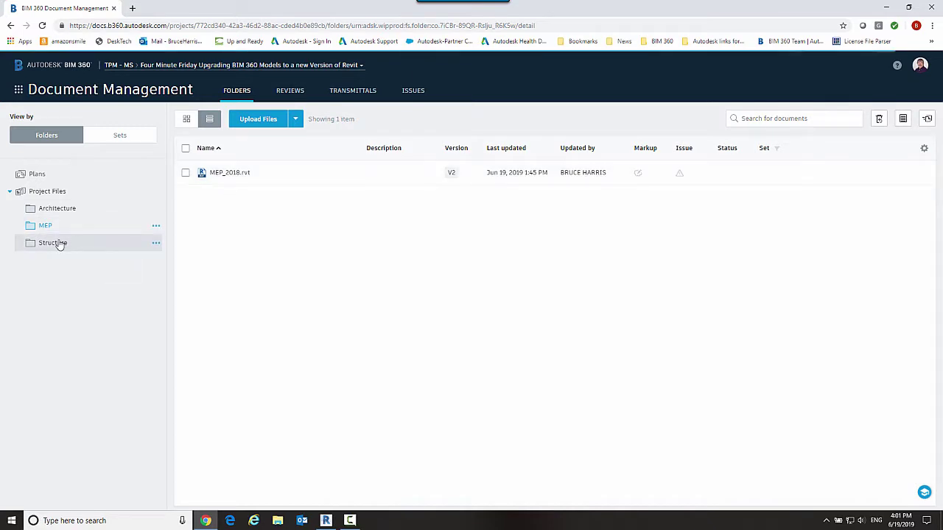
left_click(52, 244)
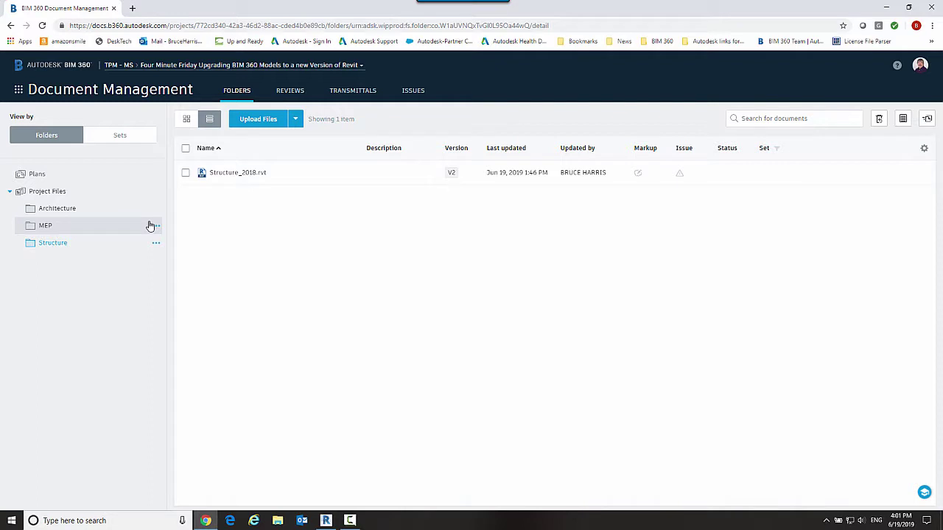
Step: In Revit 2018, reach BIM 360 Document Management in the Open dialog's cloud locations
left_click(326, 521)
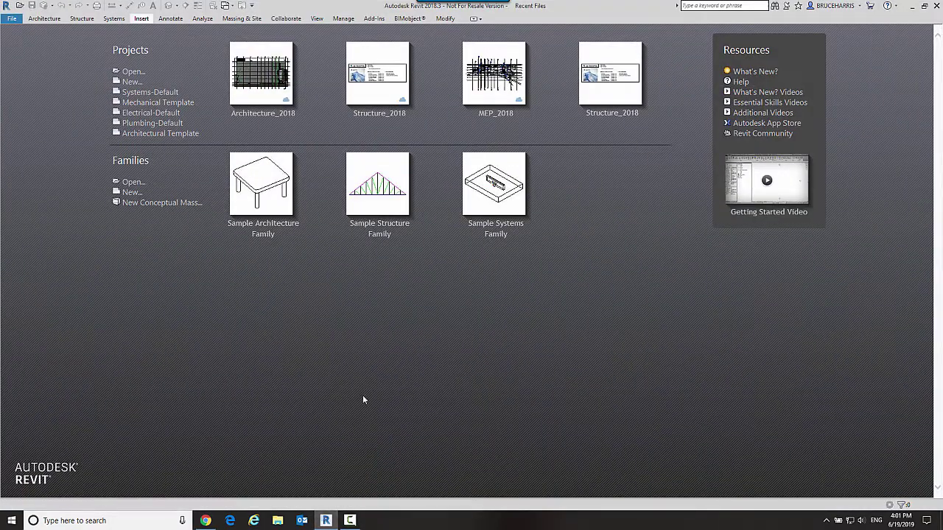
left_click(132, 72)
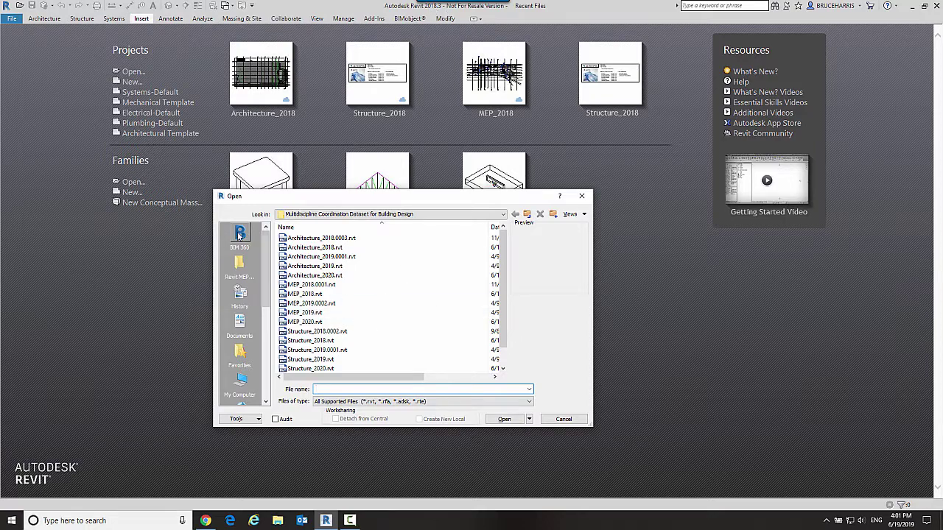
left_click(239, 235)
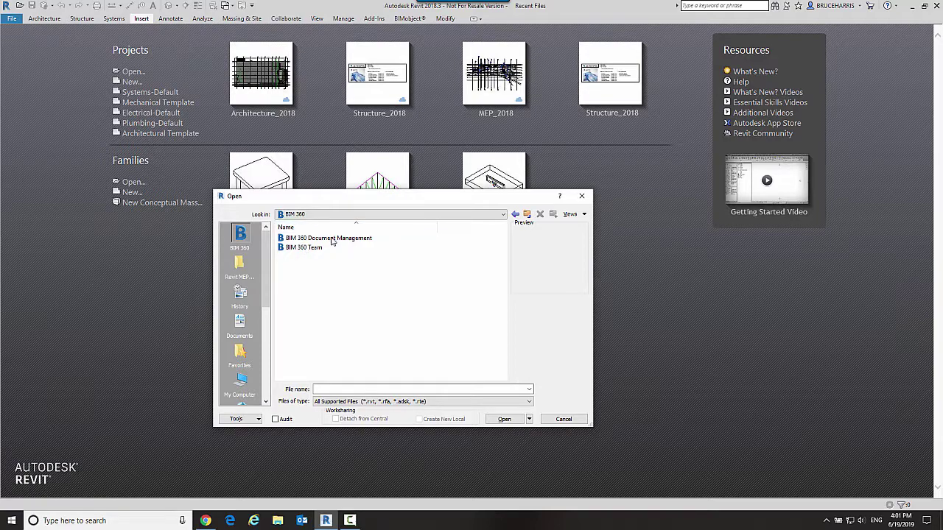
double_click(332, 238)
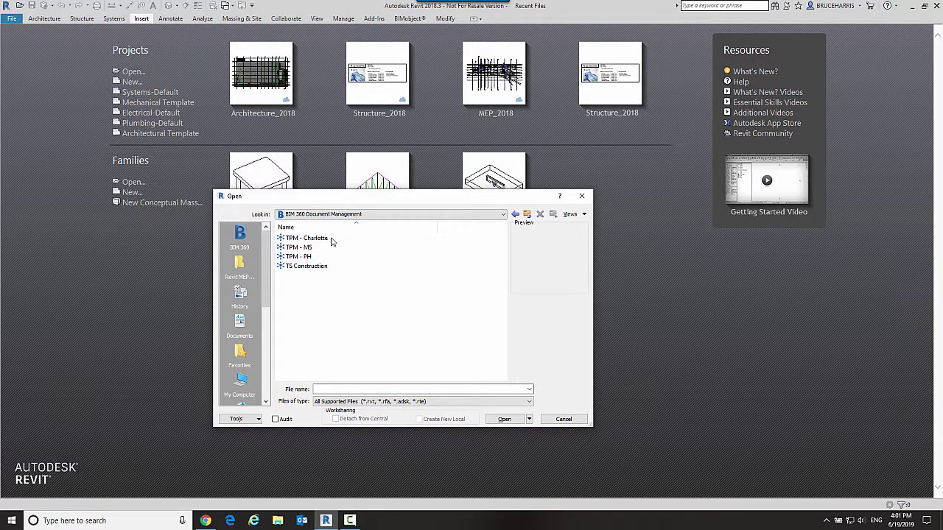
Step: Browse TPM - MS > Four Minute Friday > Project Files > Architecture, then cancel without opening
double_click(310, 251)
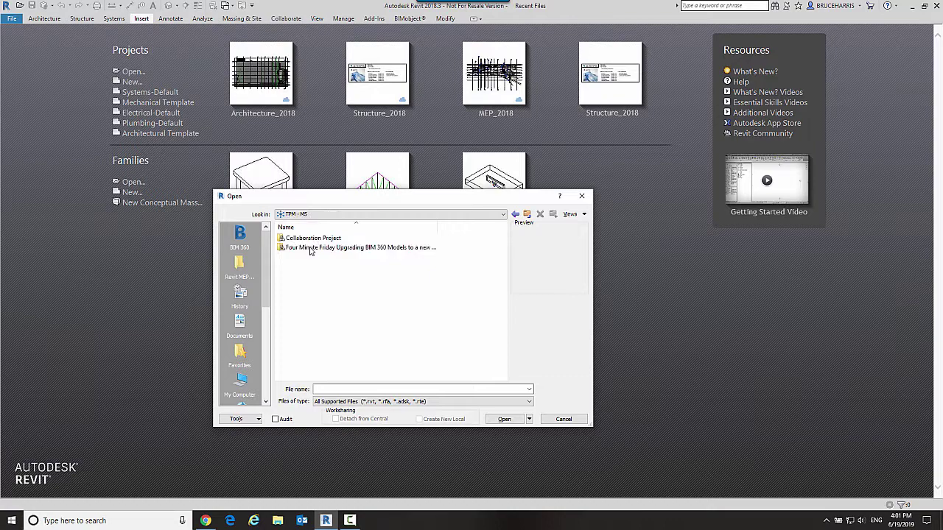
left_click(310, 249)
double_click(310, 248)
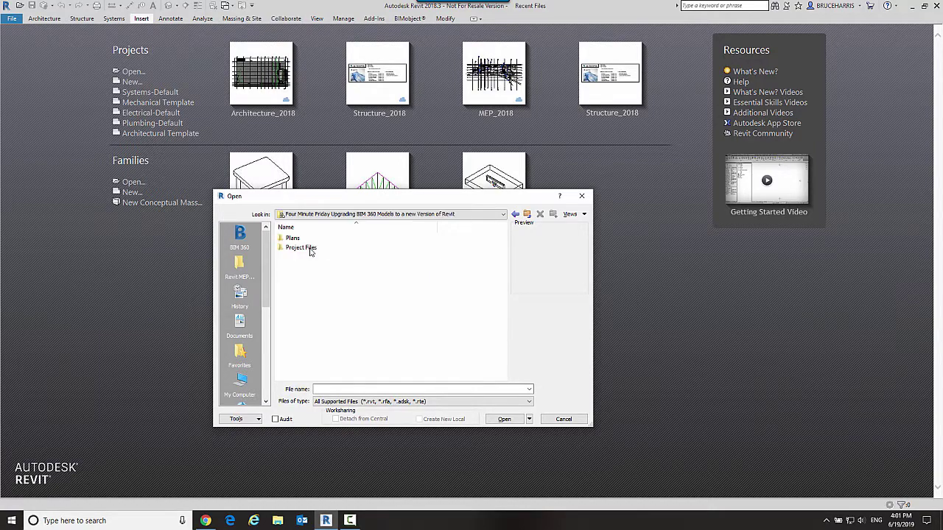
left_click(309, 247)
double_click(310, 247)
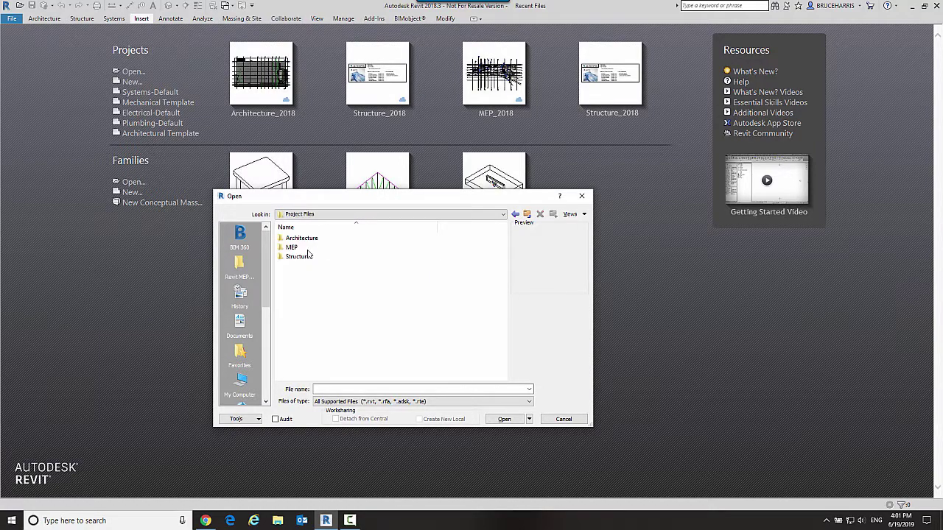
left_click(303, 240)
double_click(303, 240)
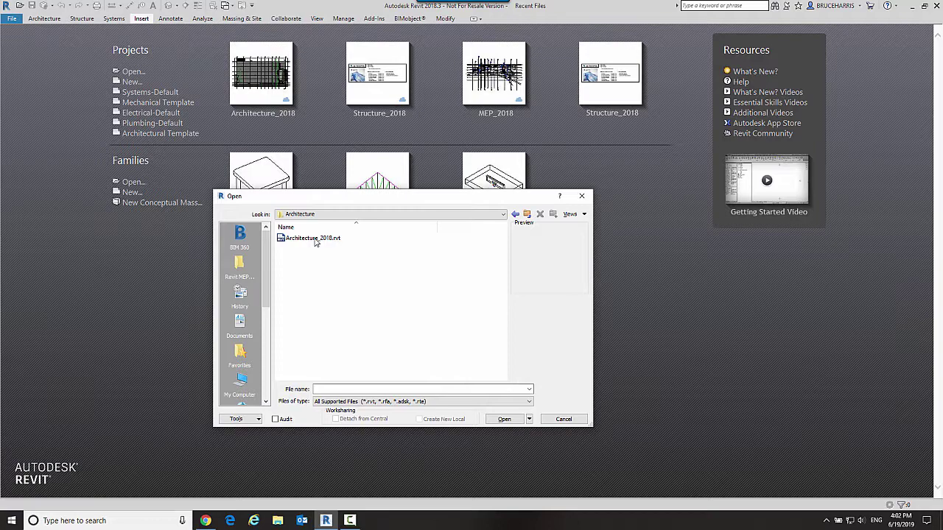
left_click(563, 419)
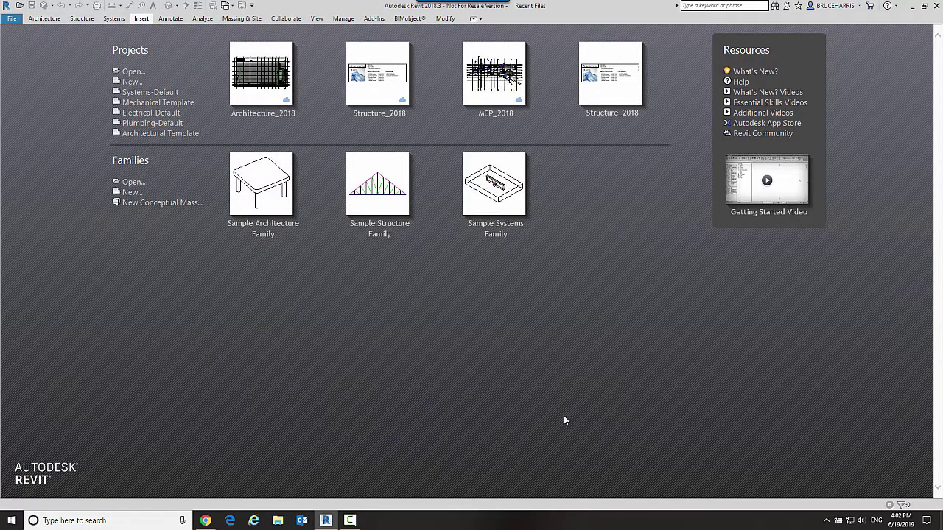
Step: Back in BIM 360, review Project Admin's Profile and Services, then view Document Management's activity log
left_click(205, 520)
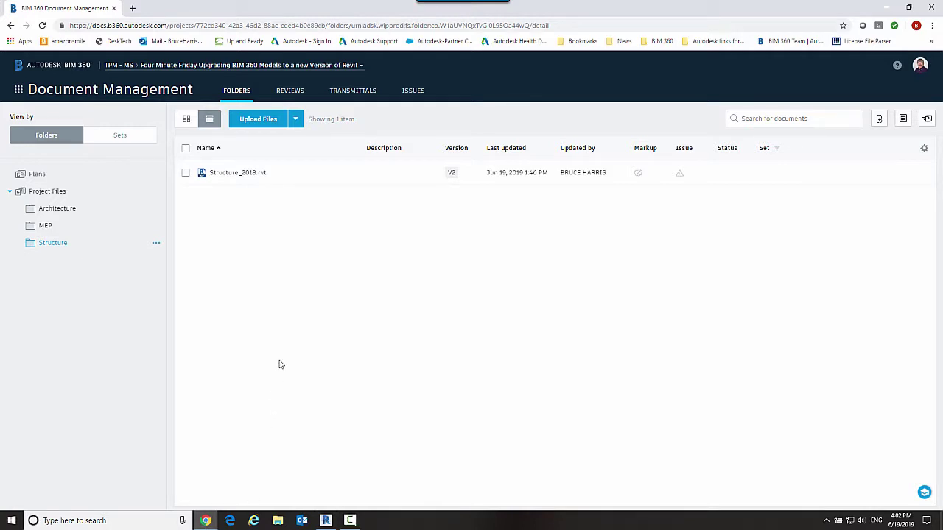
left_click(18, 89)
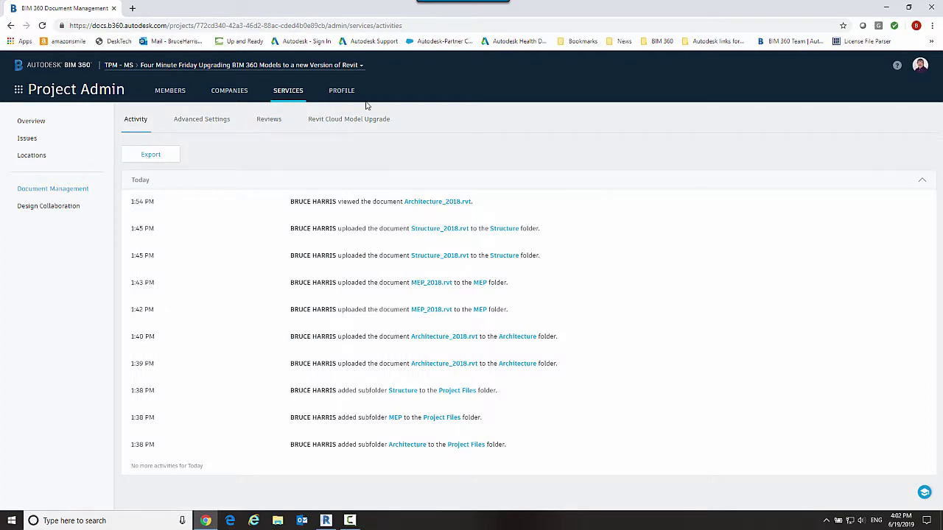
left_click(343, 92)
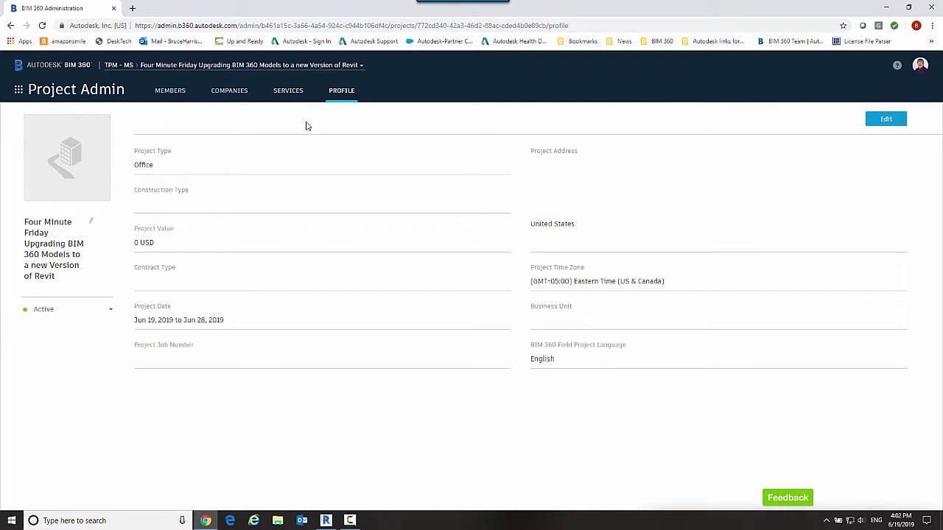
left_click(286, 93)
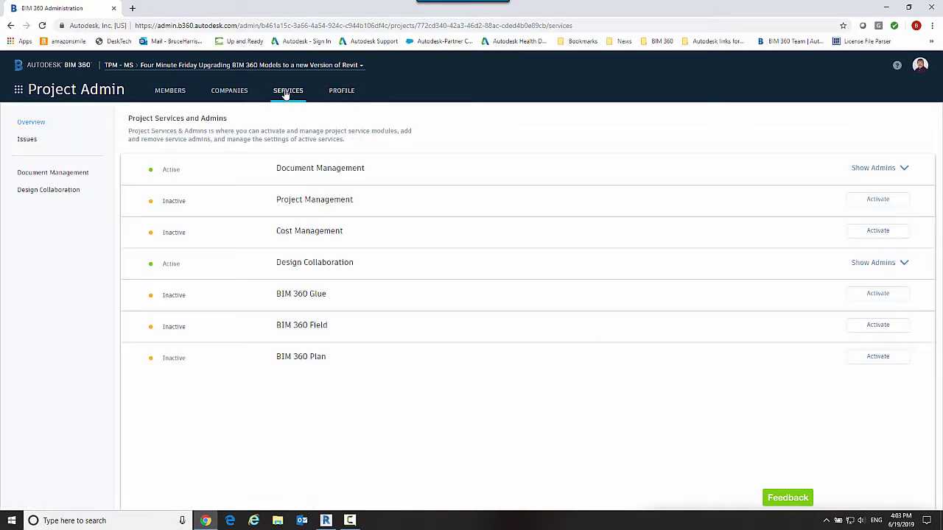
left_click(43, 176)
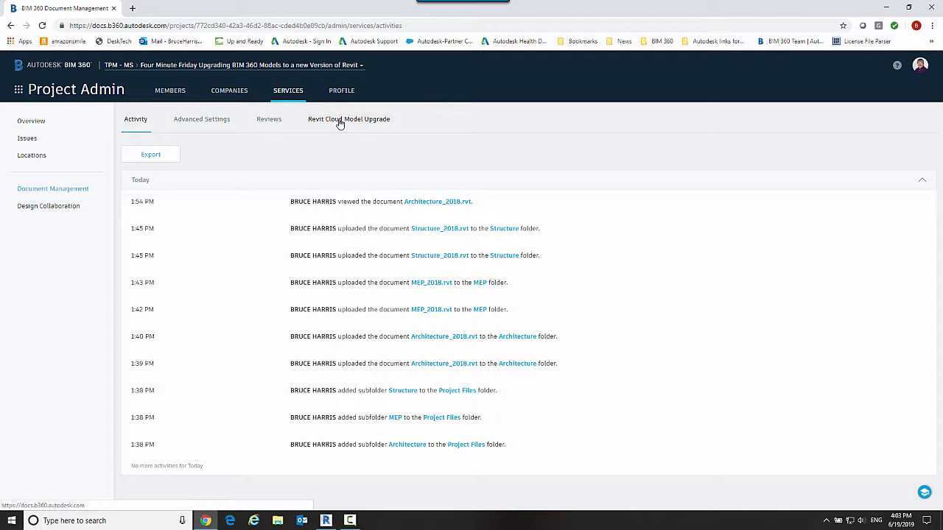
Step: Show the Revit Cloud Model Upgrade page with Revit 2020 as the target release
left_click(339, 120)
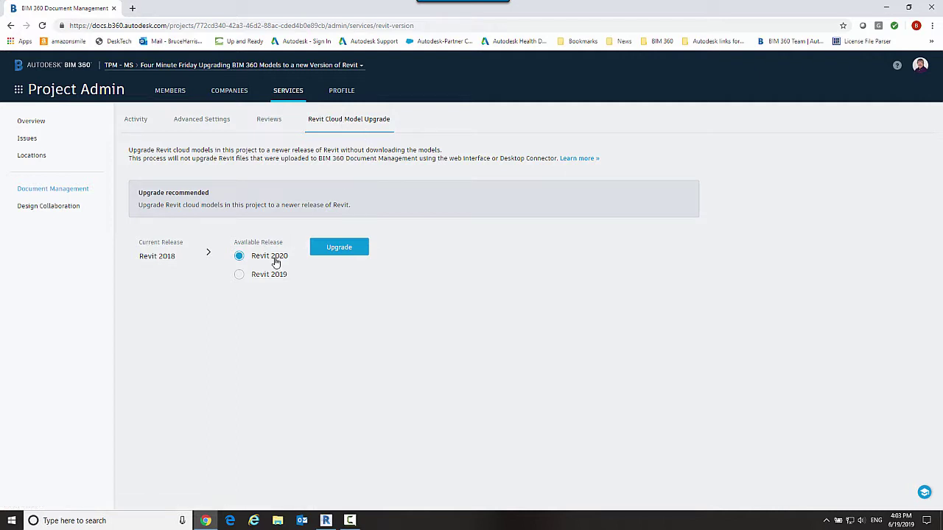
Step: Launch the Revit 2020 upgrade after acknowledging the important upgrade notes
left_click(337, 248)
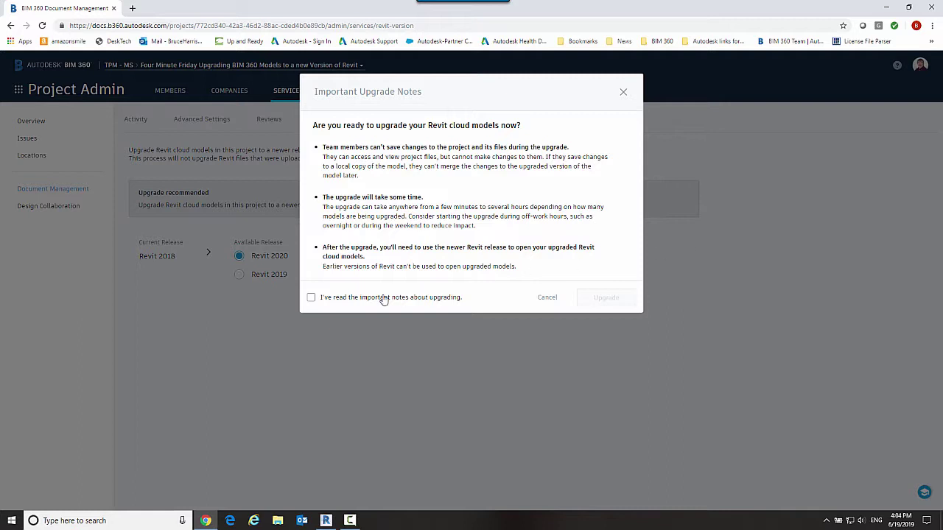
left_click(311, 297)
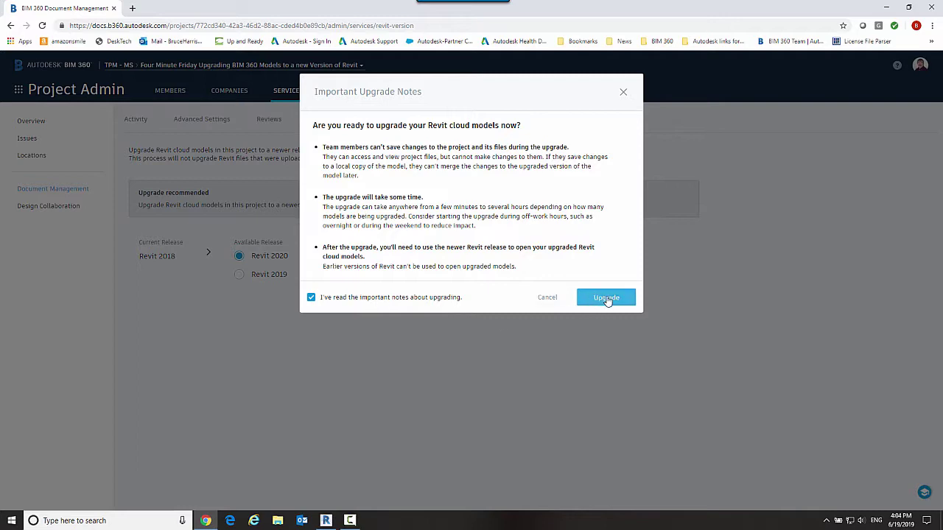
left_click(606, 298)
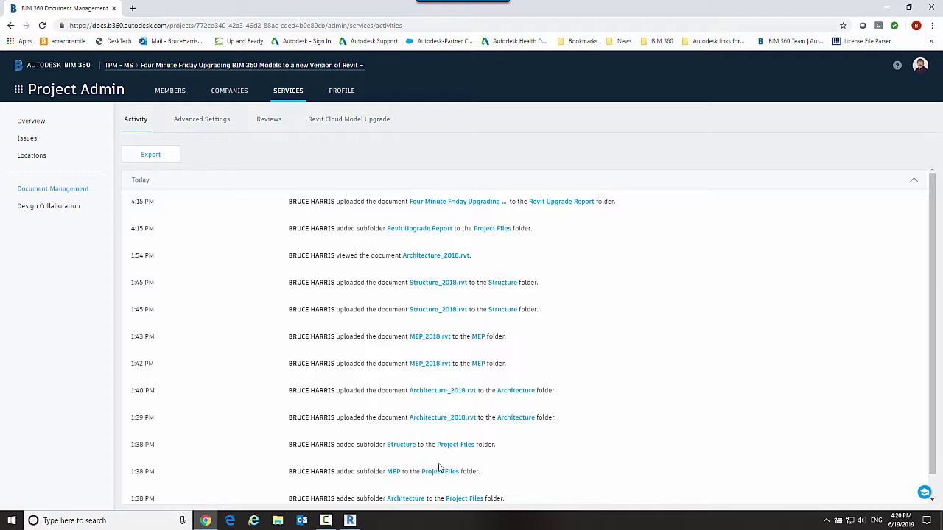
Step: Go to Document Management and open the Revit Upgrade Report folder holding the V1 report zip
left_click(19, 91)
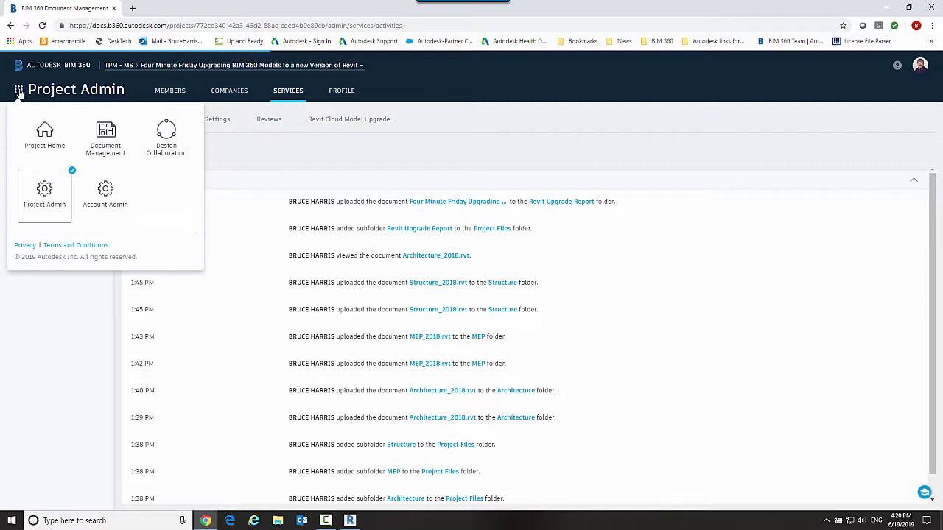
left_click(105, 139)
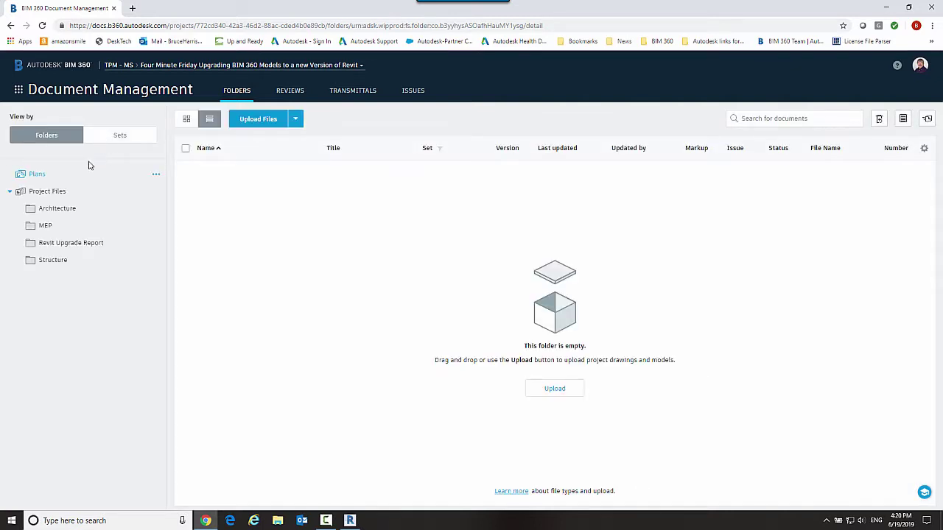
left_click(57, 211)
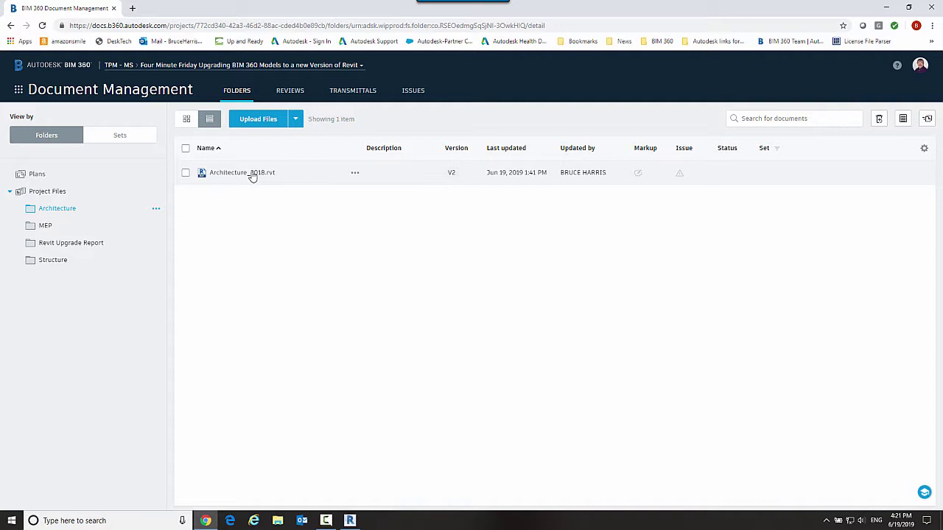
left_click(74, 248)
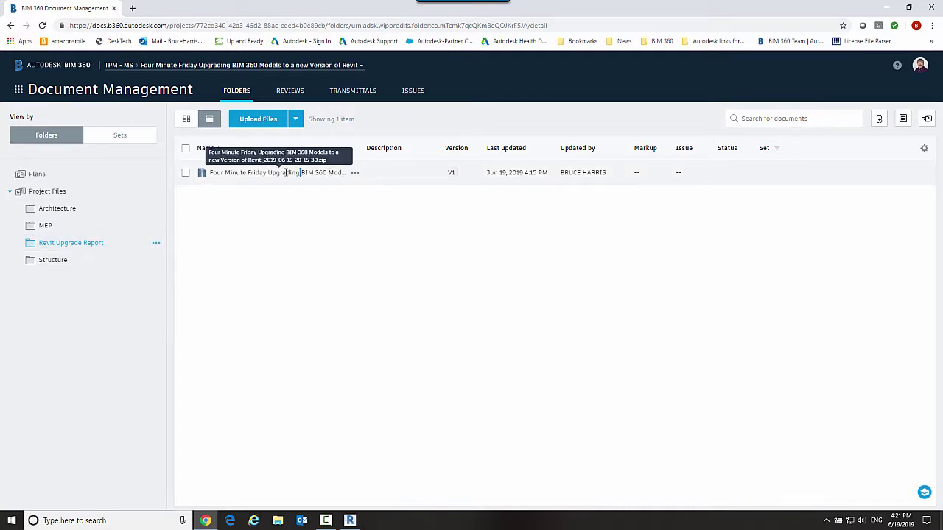
Step: Download the upgrade report zip's source file and open it from the download bar
left_click(355, 173)
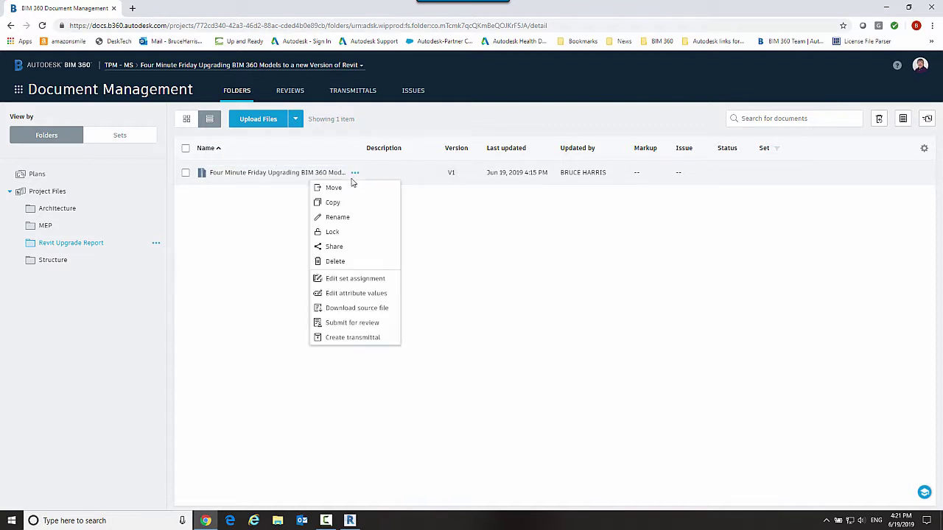
left_click(341, 308)
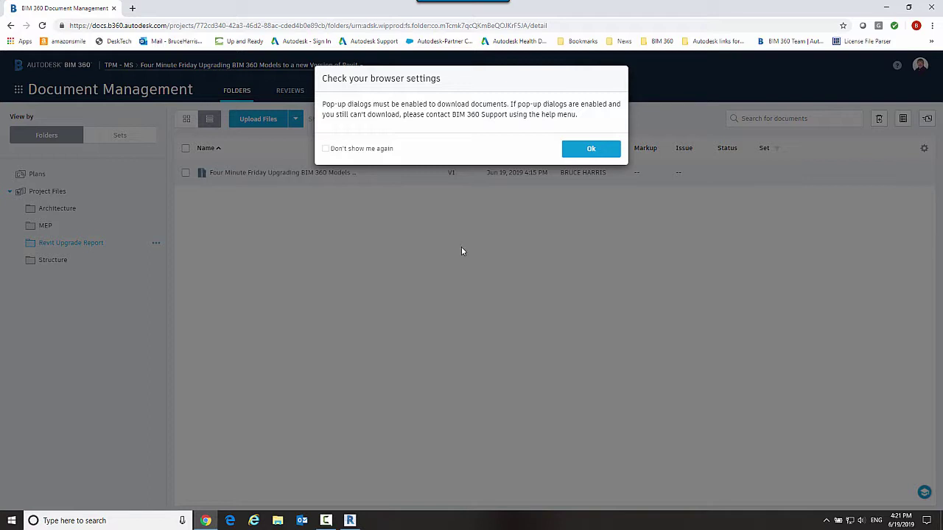
left_click(579, 152)
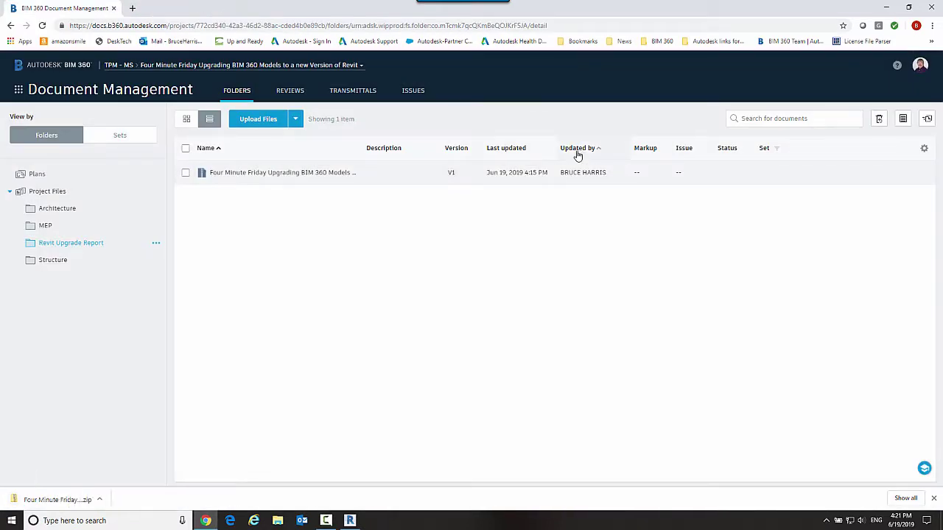
left_click(46, 500)
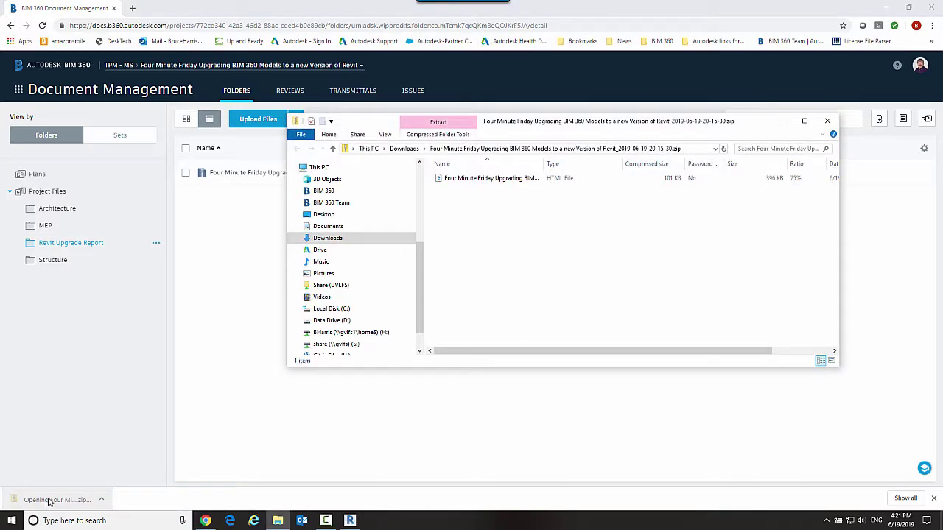
Step: Open the zip's HTML upgrade report in Edge
double_click(502, 178)
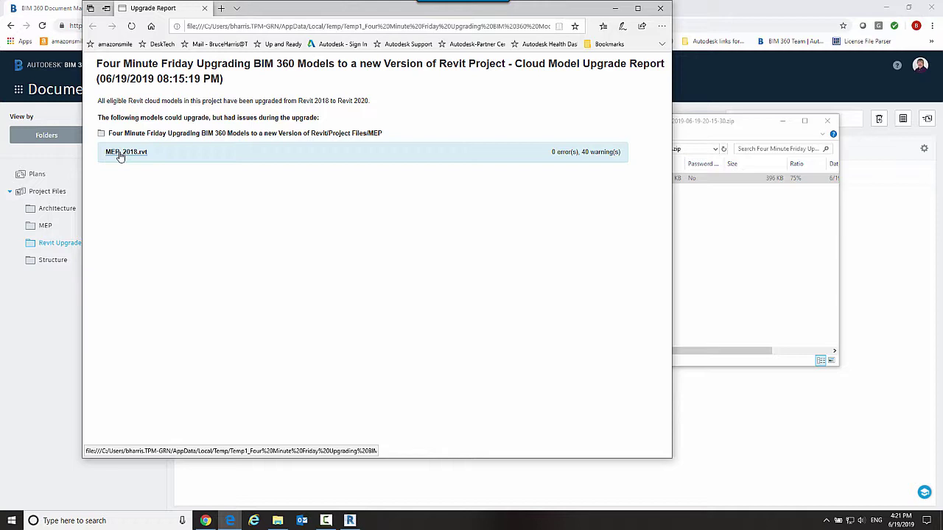
Step: Expand MEP_2018.rvt in the report and scroll through its 40 warnings
left_click(120, 154)
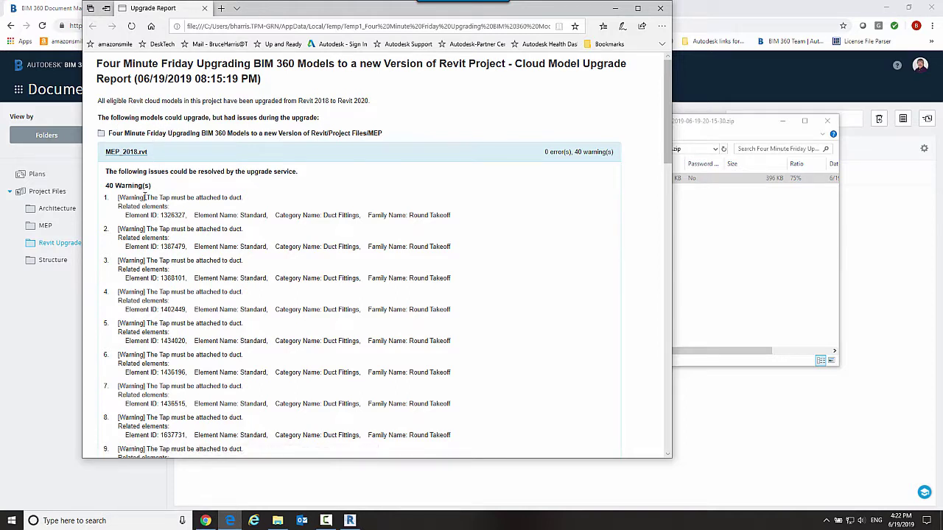
scroll(144, 197, "down", 20)
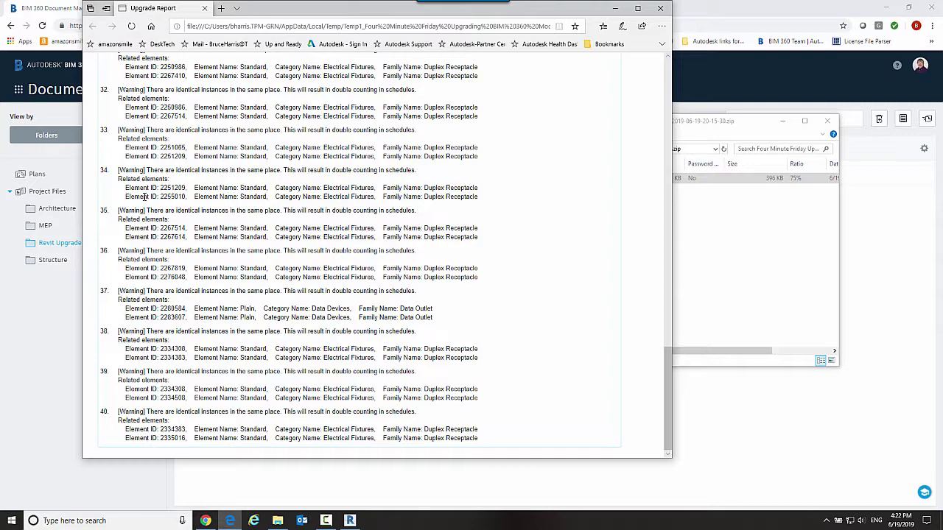
scroll(144, 197, "up", 20)
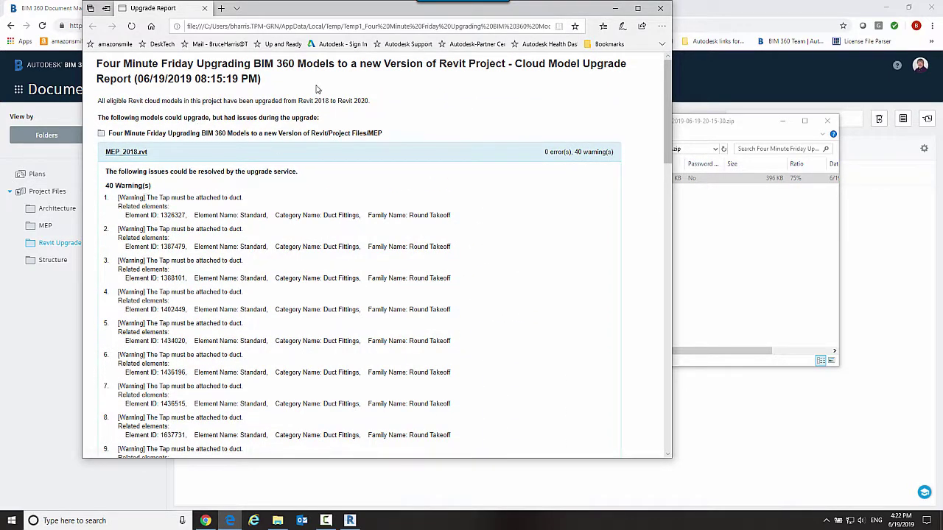
Step: Close the report, switch to Revit 2020, and browse Project Files to the Architecture folder
left_click(661, 9)
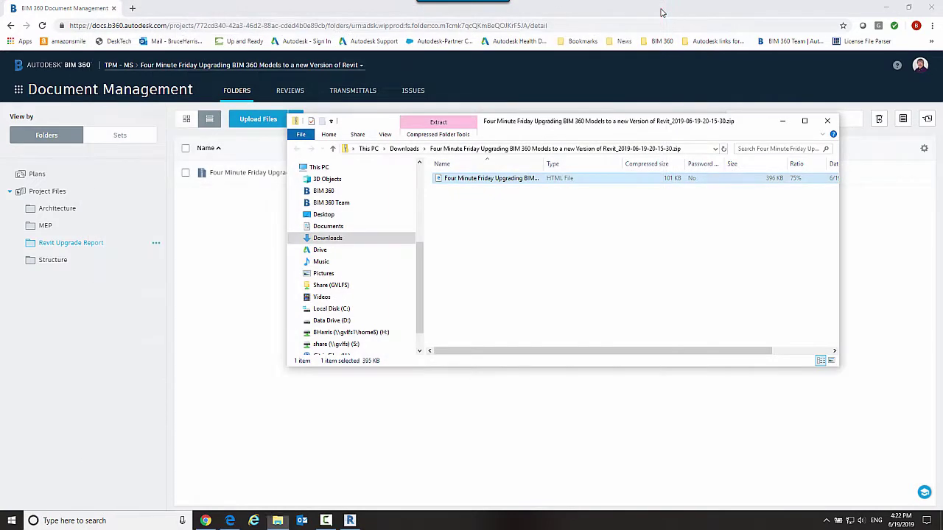
left_click(223, 226)
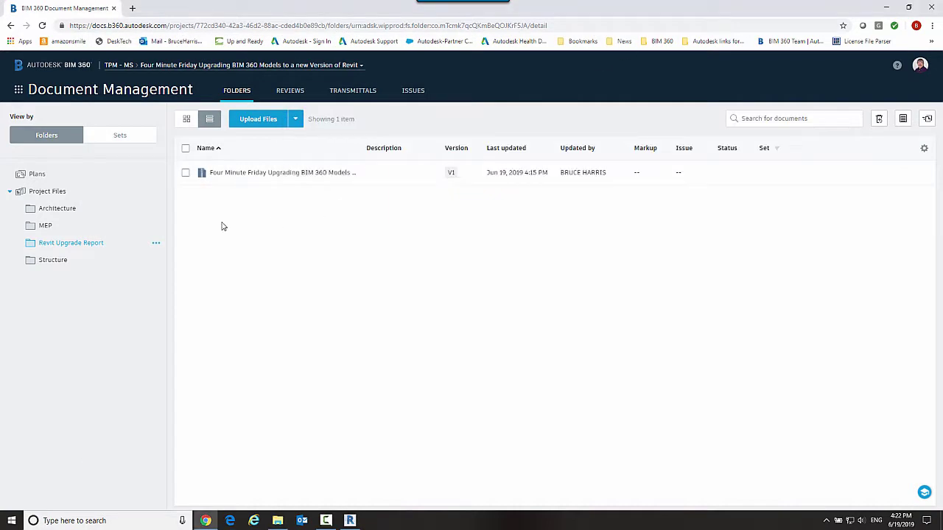
left_click(351, 521)
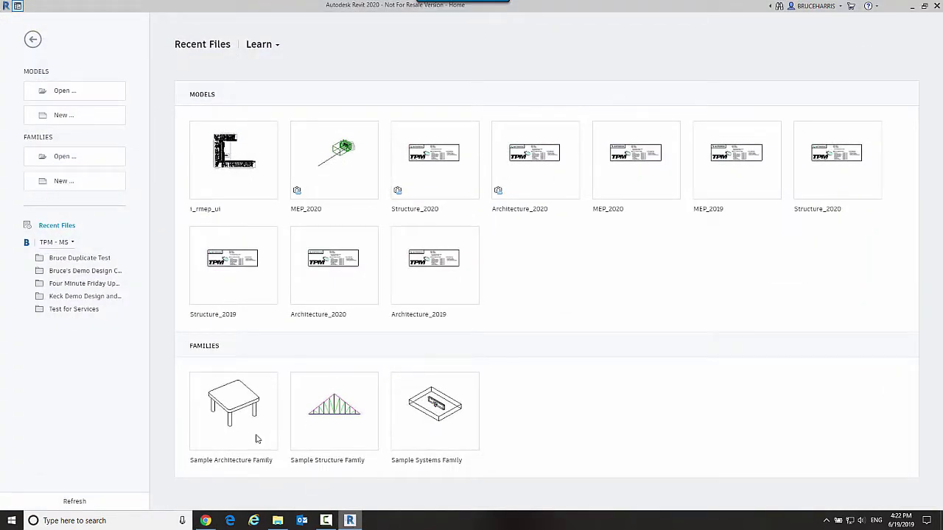
double_click(71, 289)
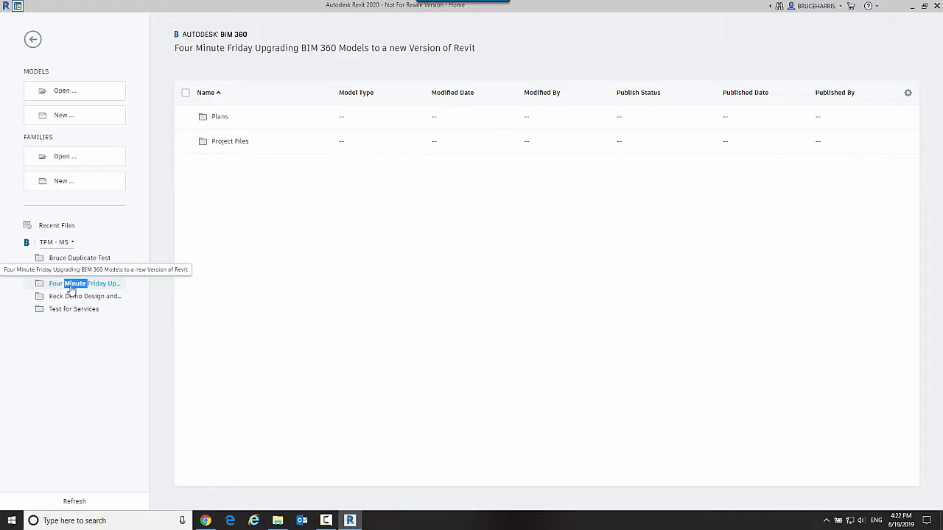
left_click(227, 144)
double_click(227, 144)
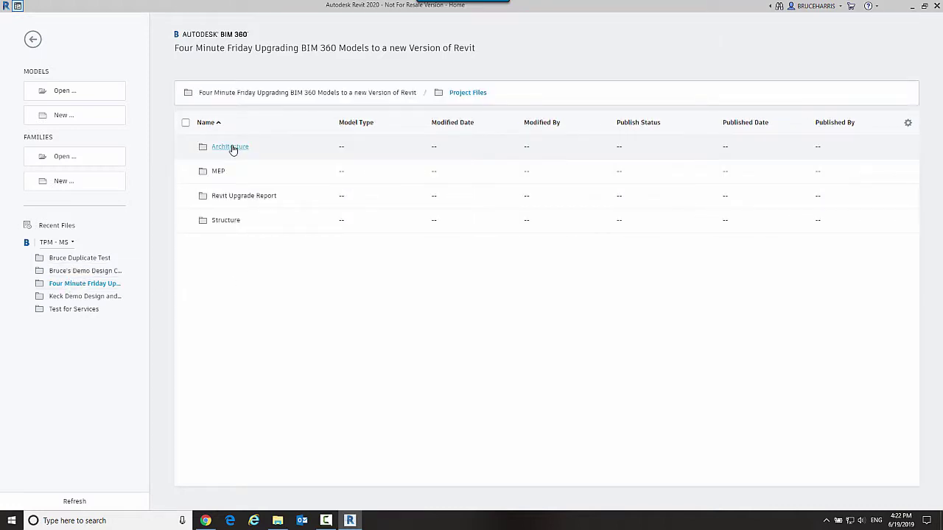
double_click(233, 148)
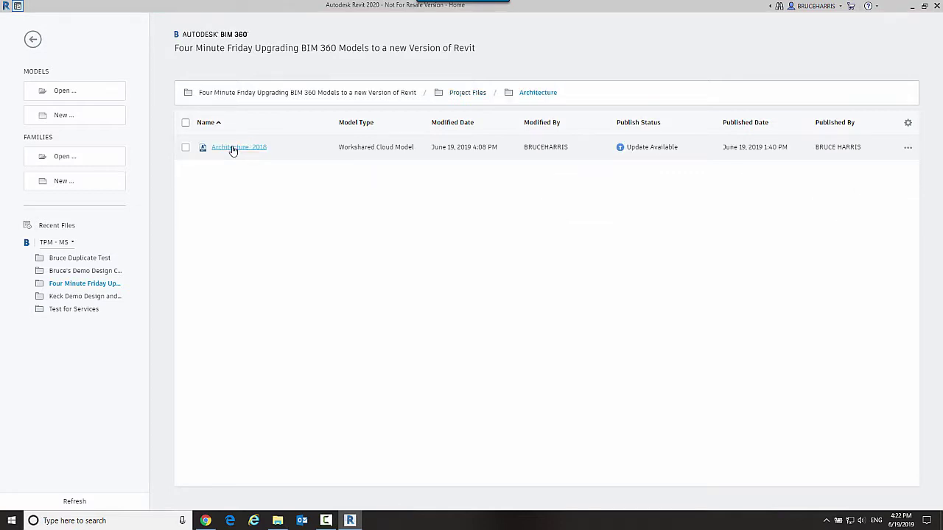
Step: Open the Architecture_2018 cloud model in Revit 2020 and display its First Floor Plan - 1/8" view
left_click(232, 149)
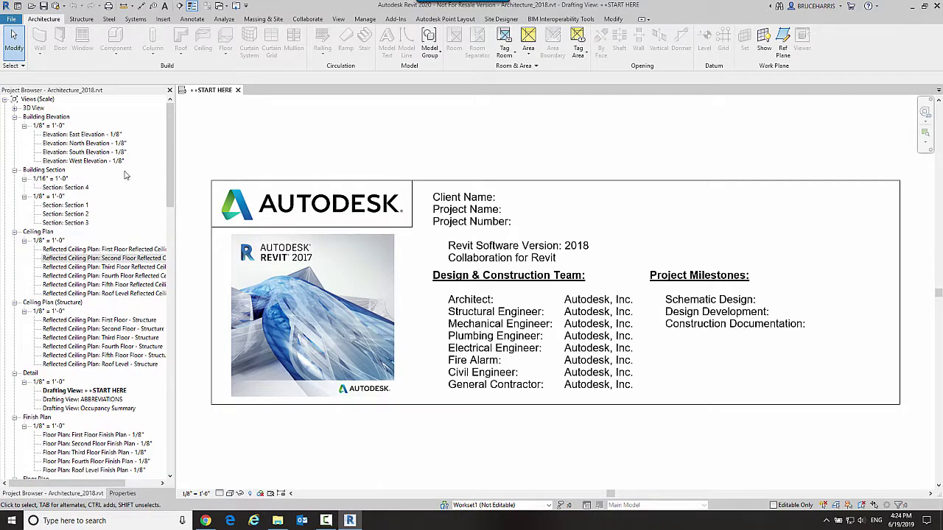
left_click_drag(168, 149, 166, 260)
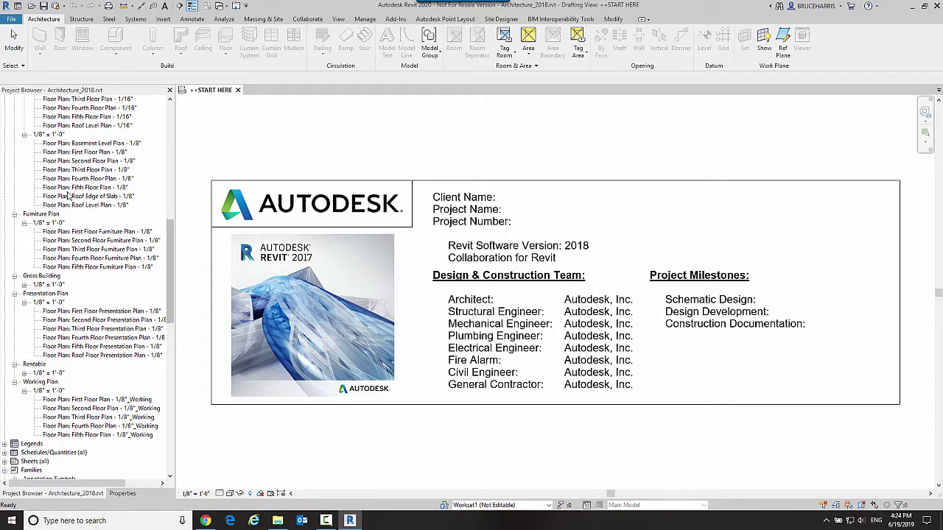
double_click(79, 152)
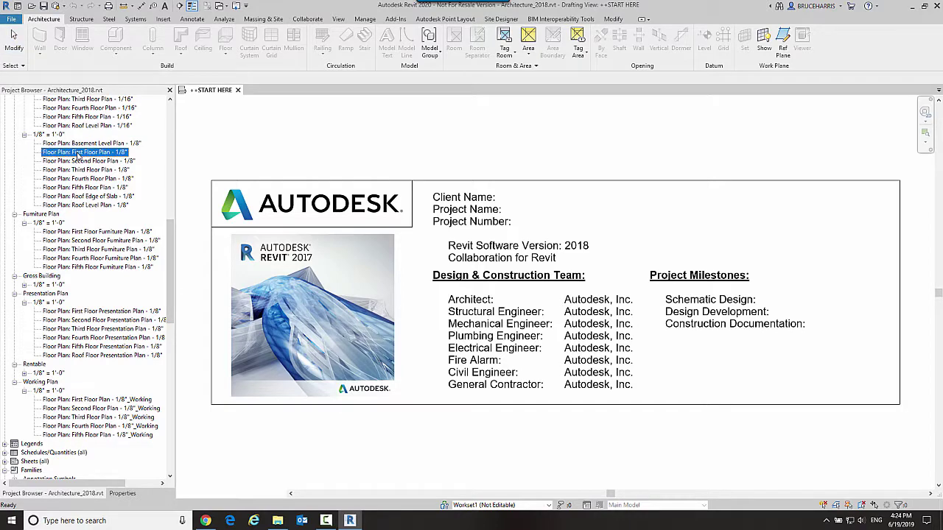